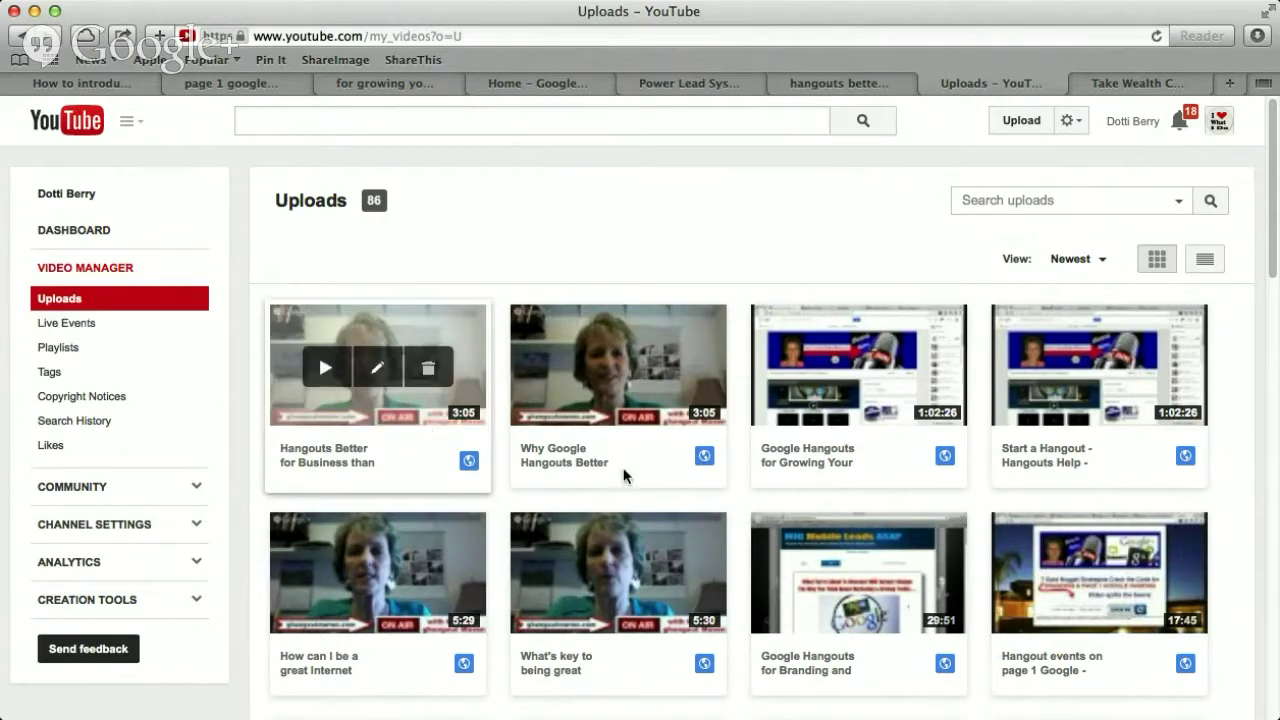
Go to the channel's live events and start creating a new live event
mouse_move(628, 463)
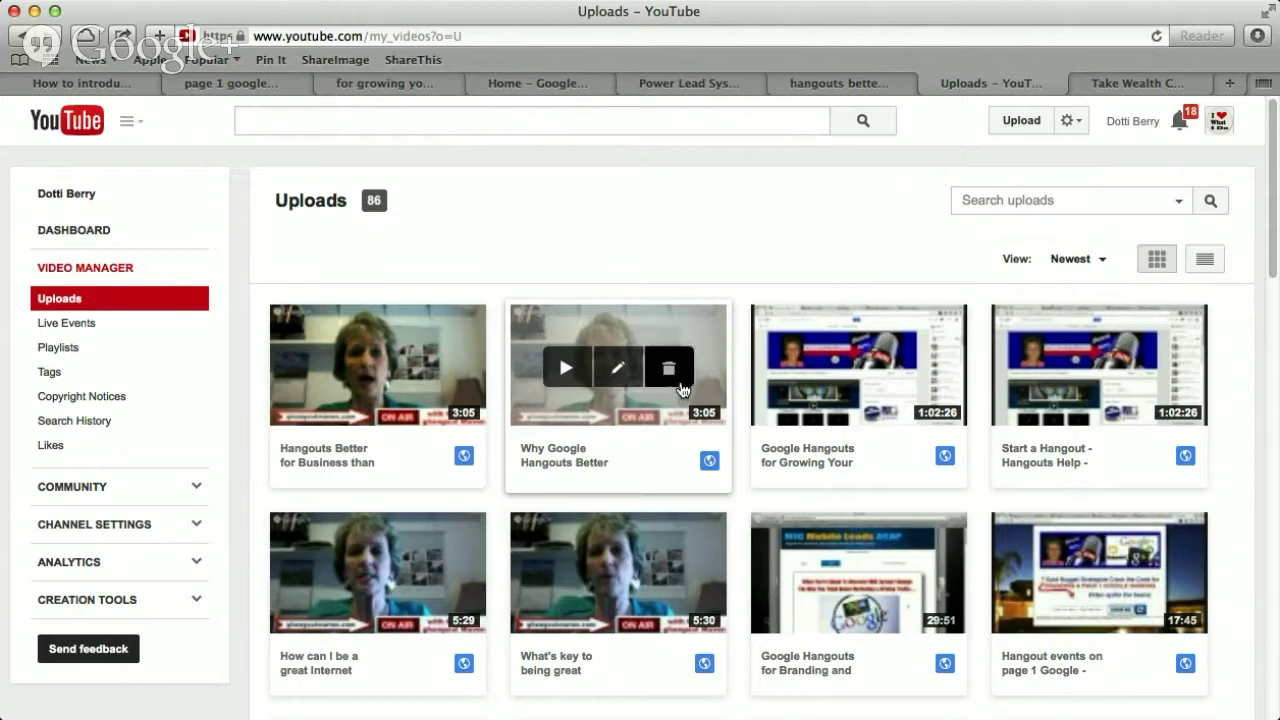
mouse_move(400, 445)
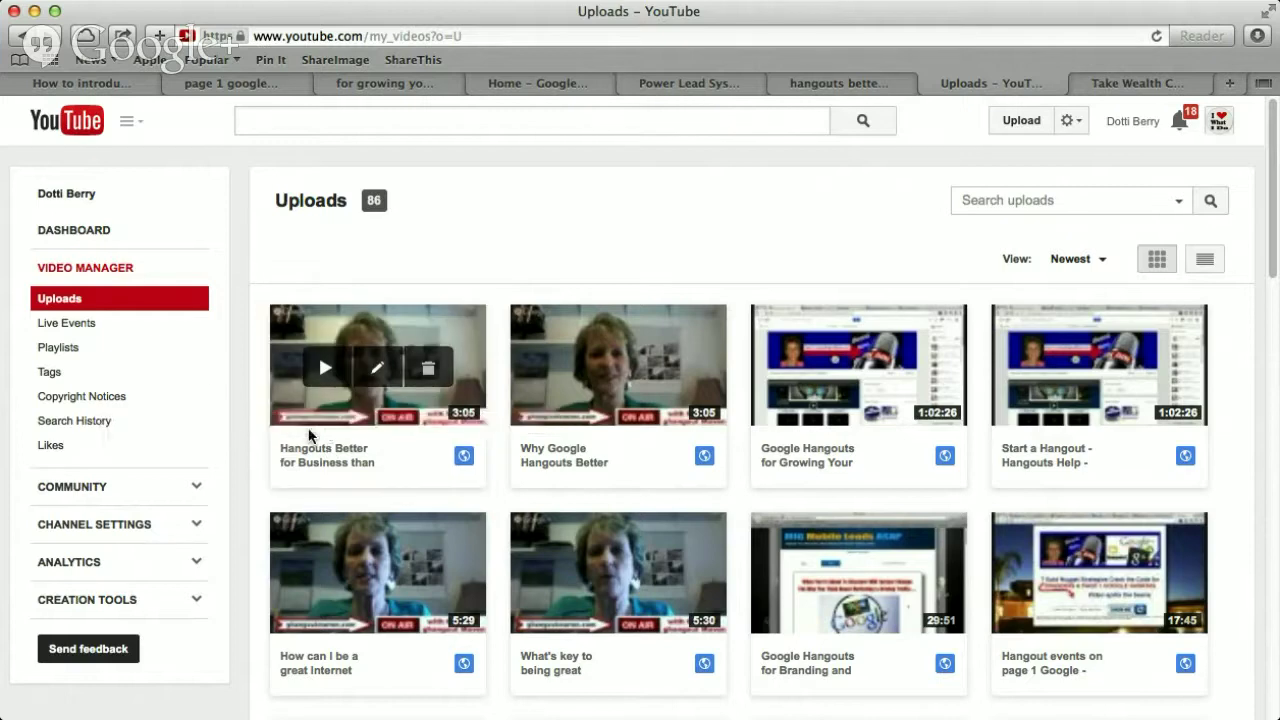
click(107, 328)
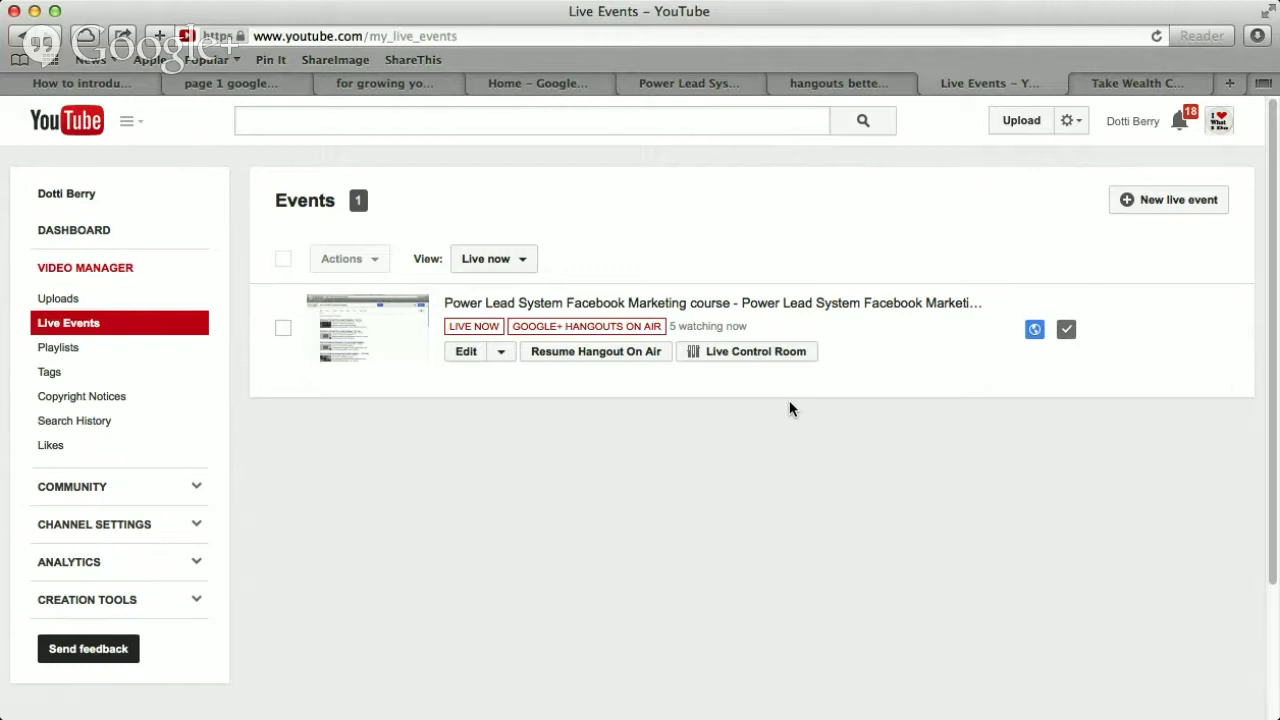
click(1180, 200)
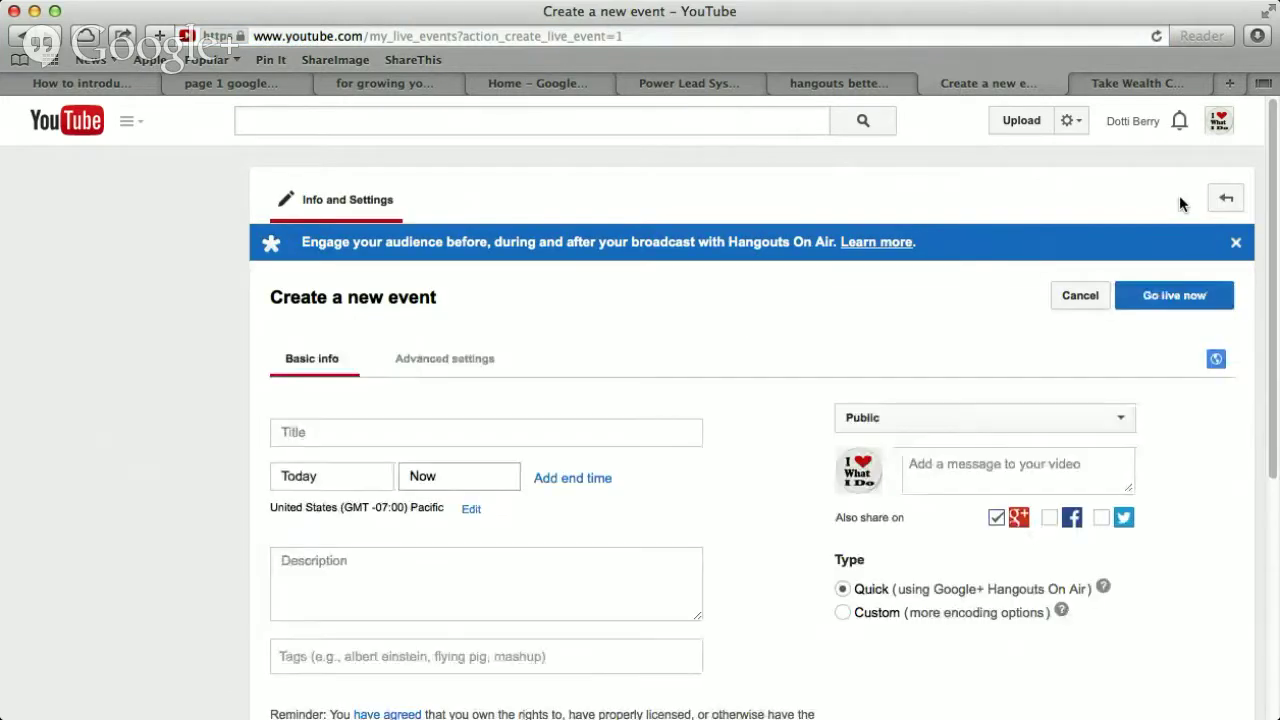
Title the new event "PLS will rock Facebook Marketing Course"
click(351, 432)
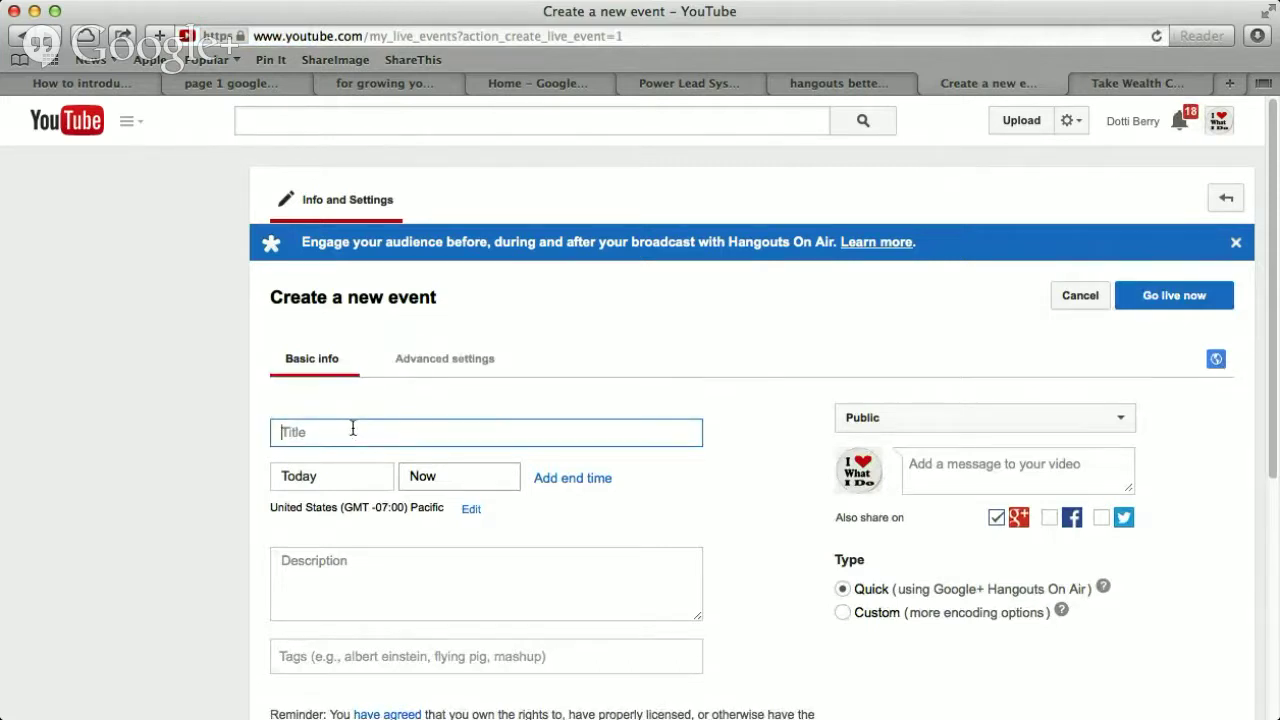
text(PLS)
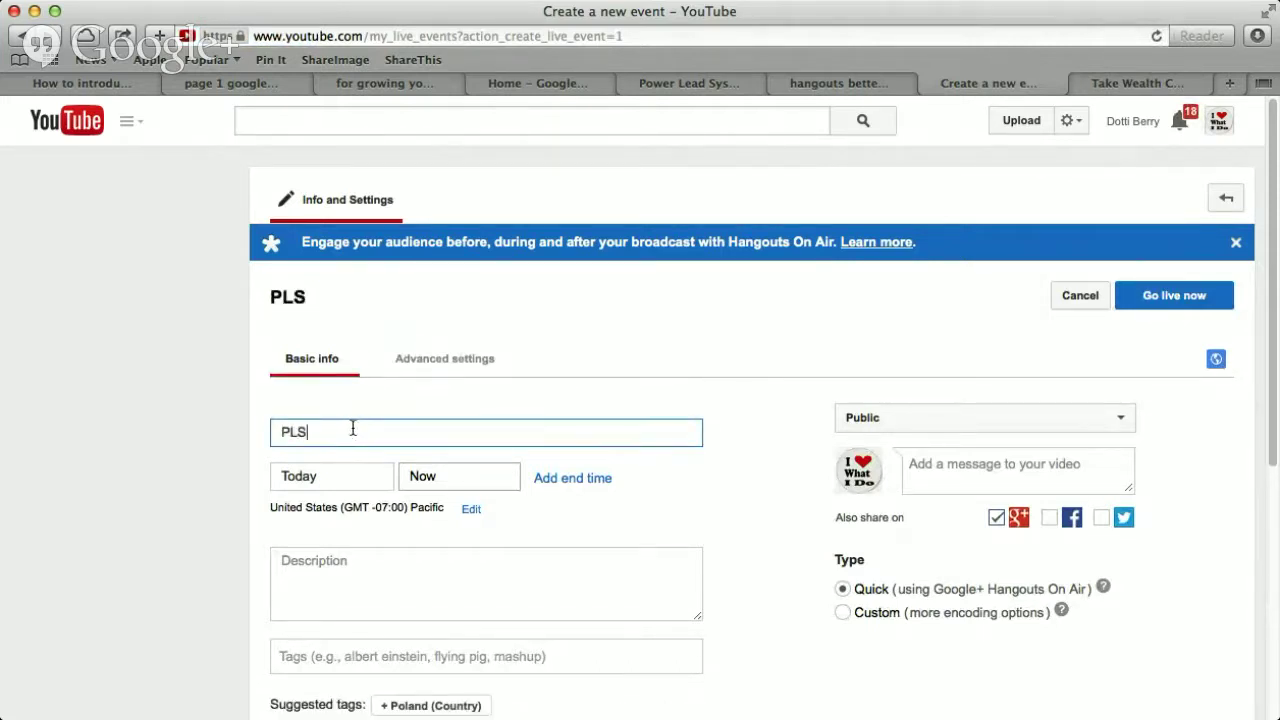
text( wi)
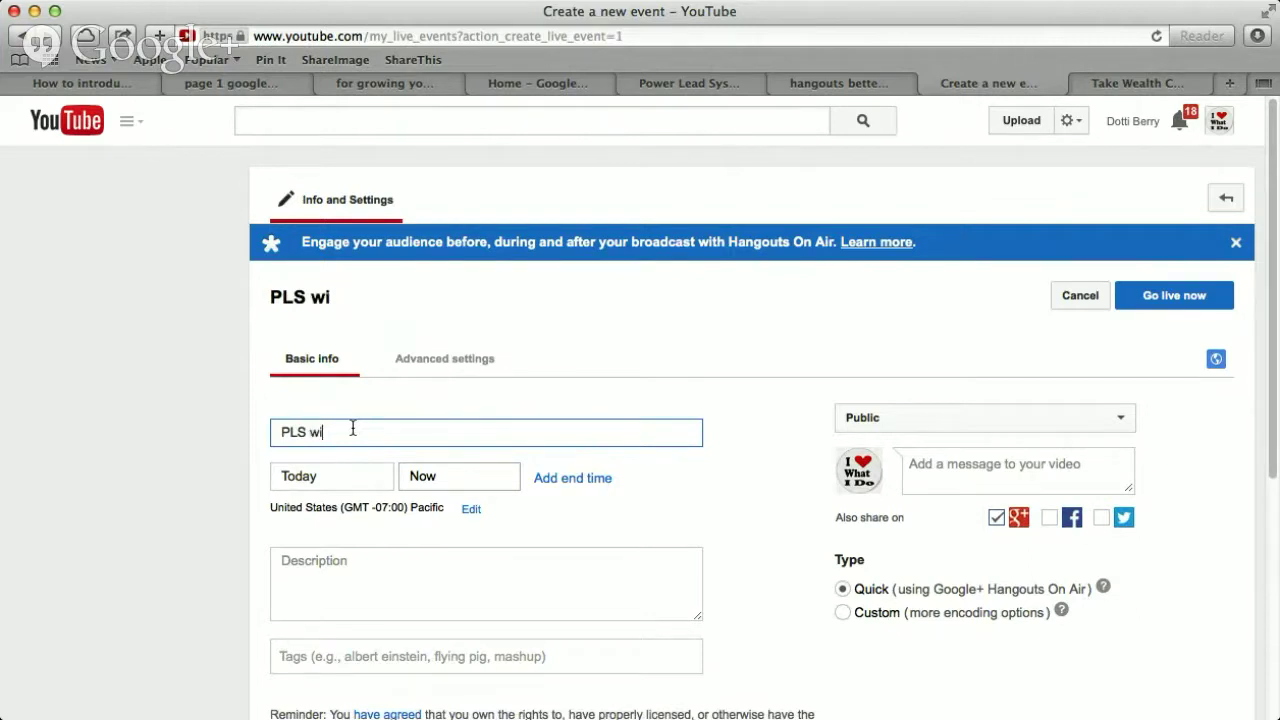
text(ll rock )
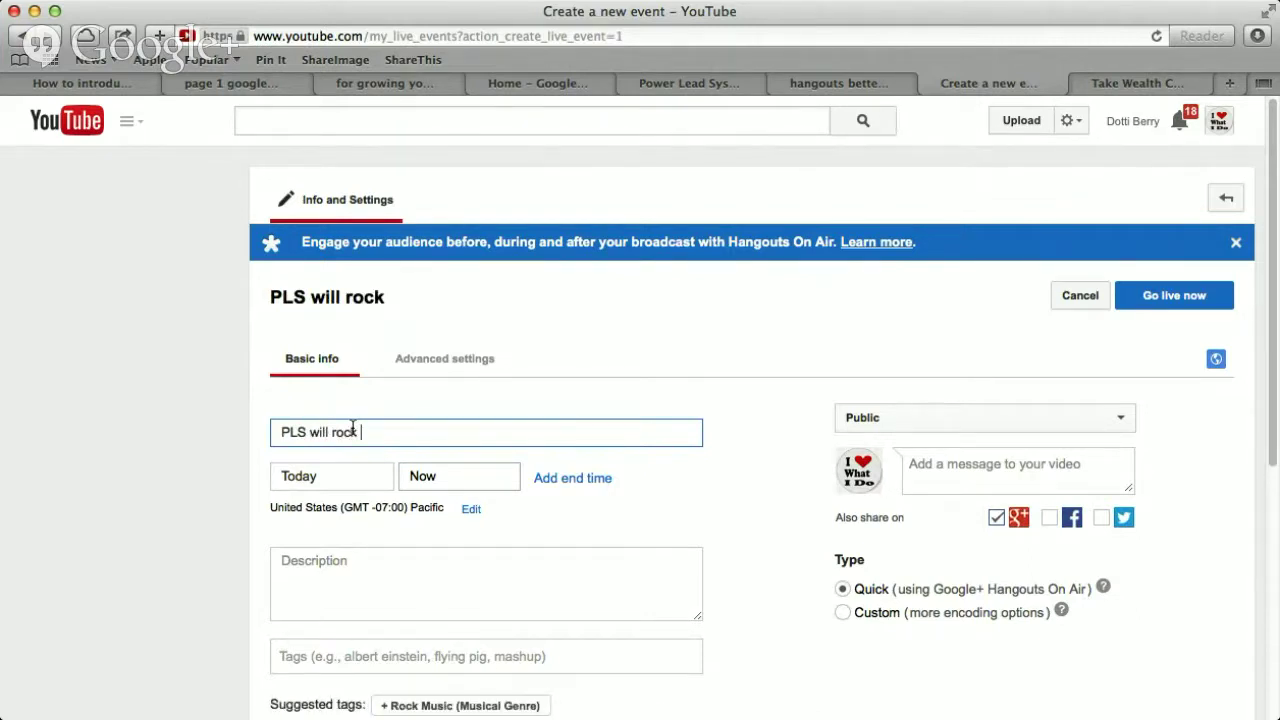
text(Facebook)
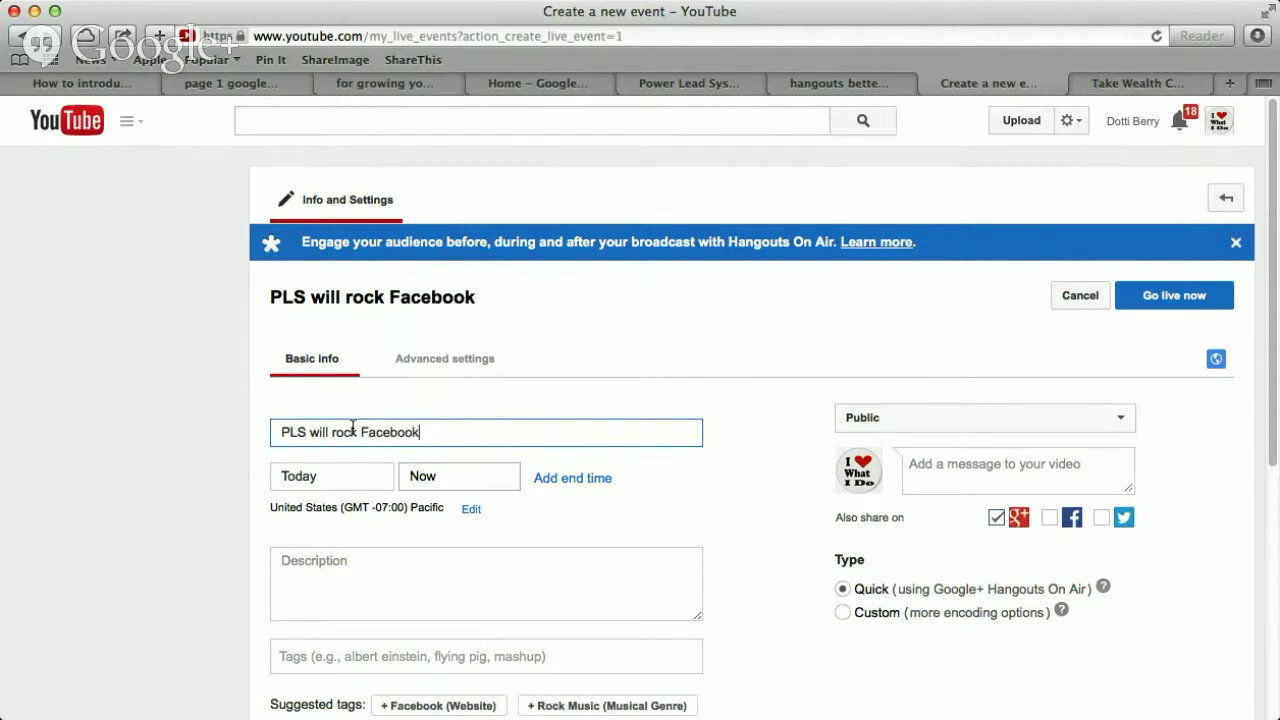
text( Marketing )
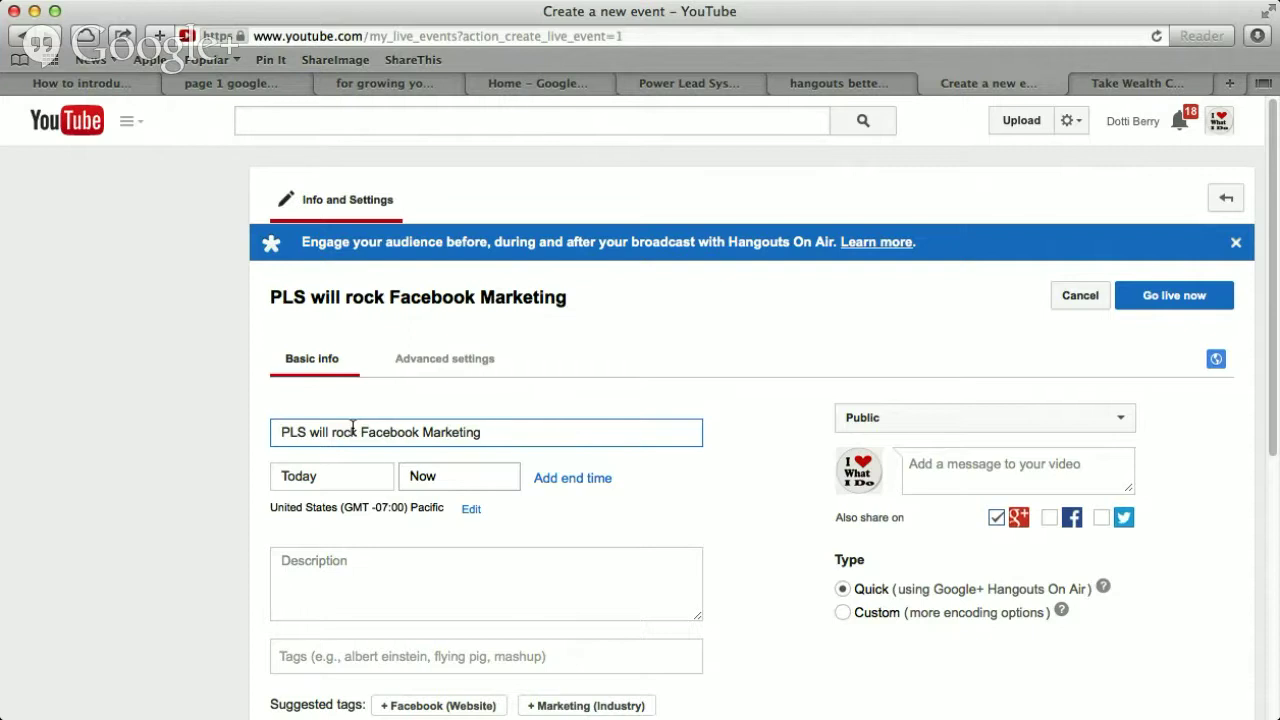
text(Course)
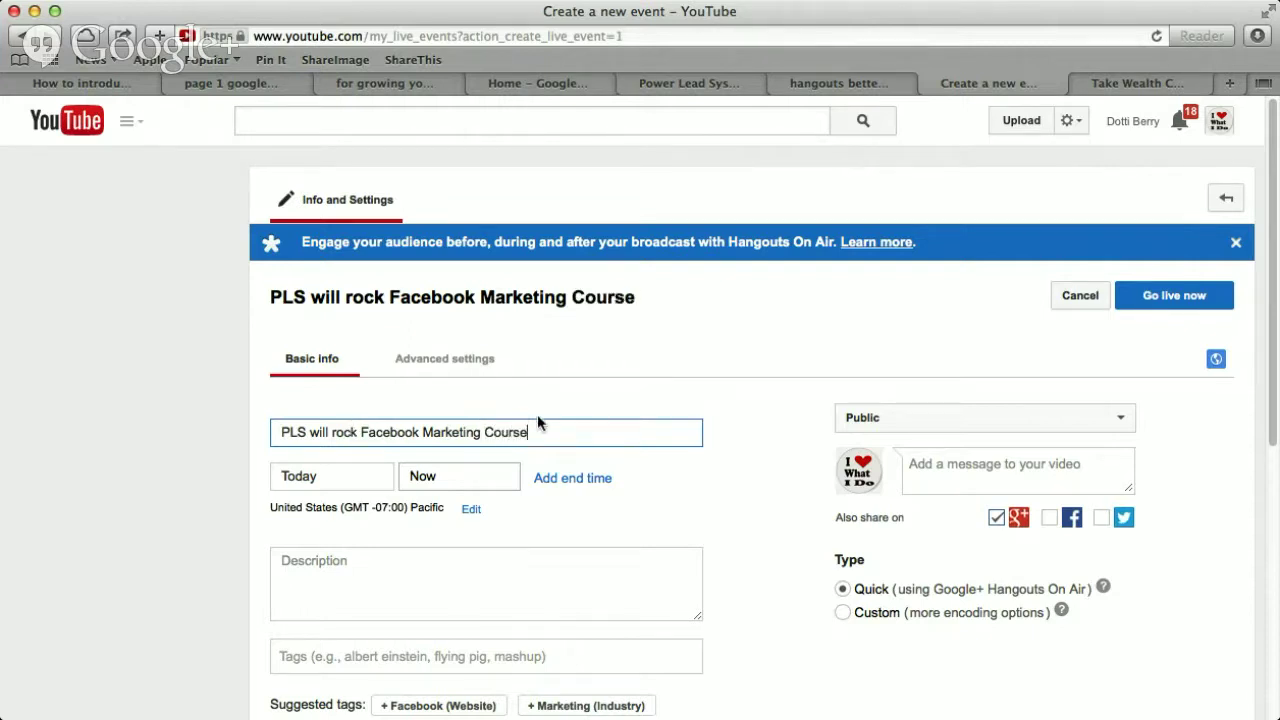
Enter "testing for PLS Gold Nuggets" as the event description
click(357, 573)
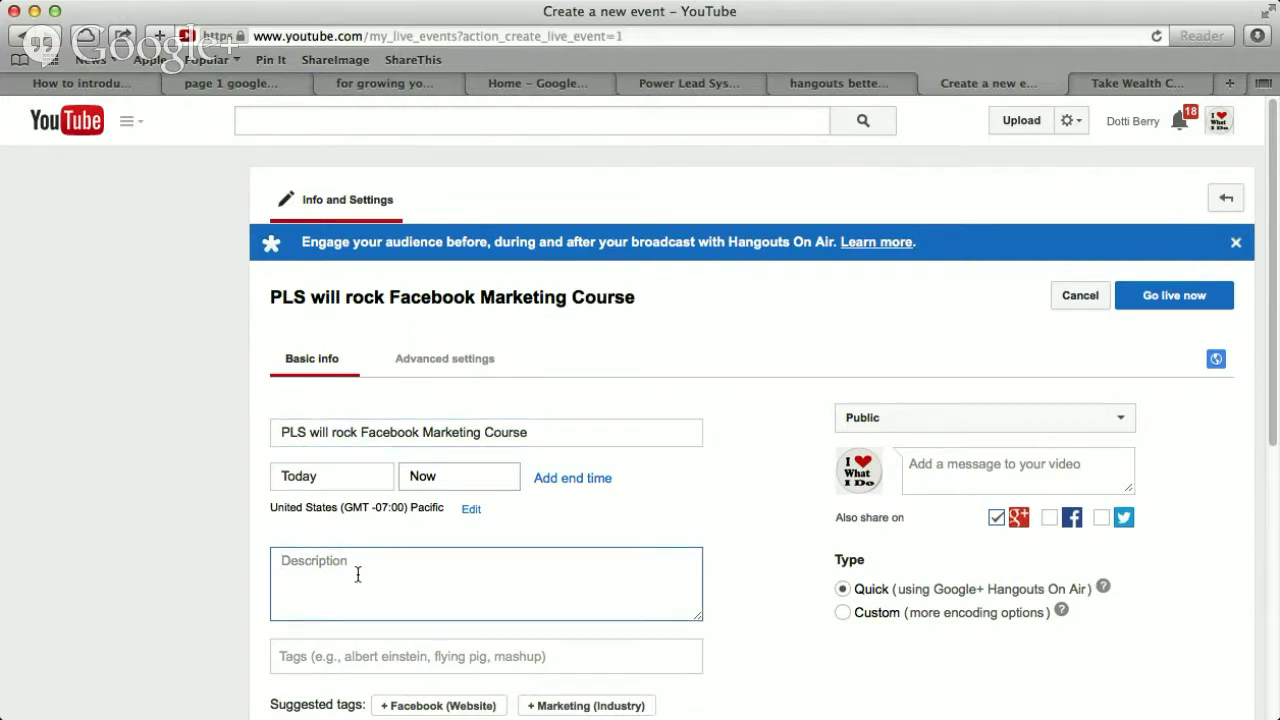
text(testing for PLS Gol)
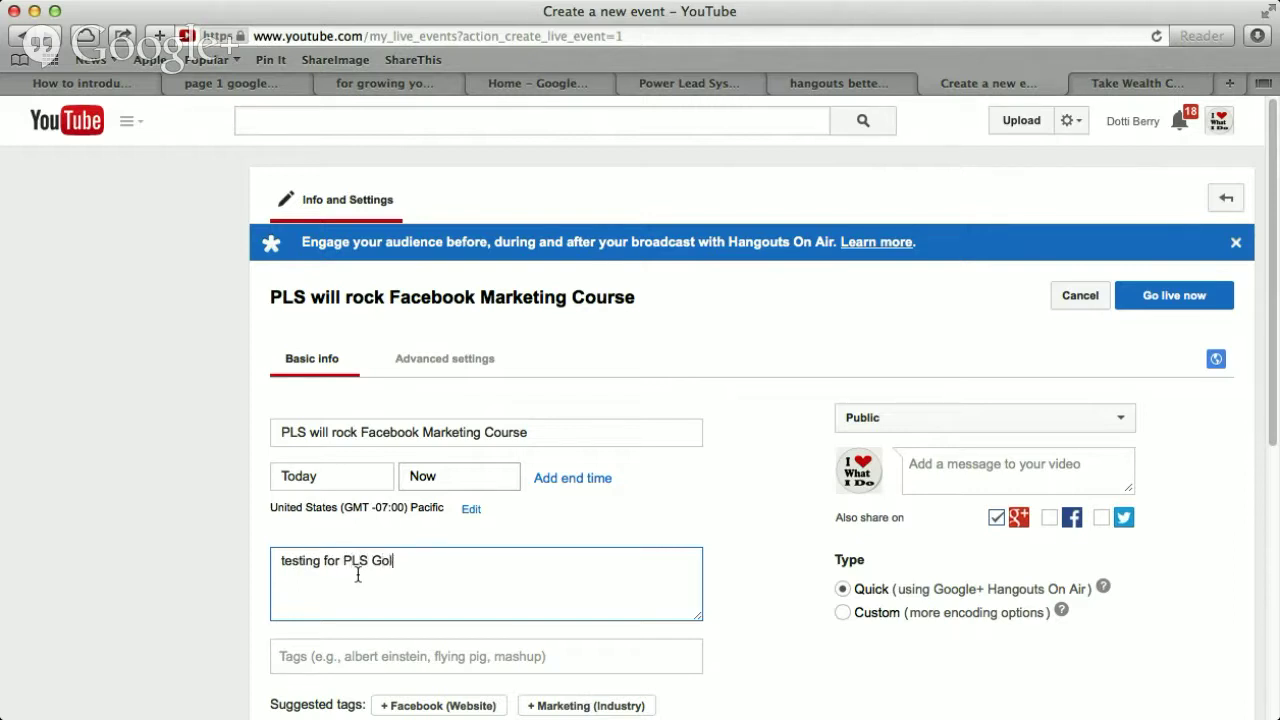
text(d Nuggets)
Repeat the event title within the title itself, separating the original and the copy with " - "
scroll(755, 540, down, 2)
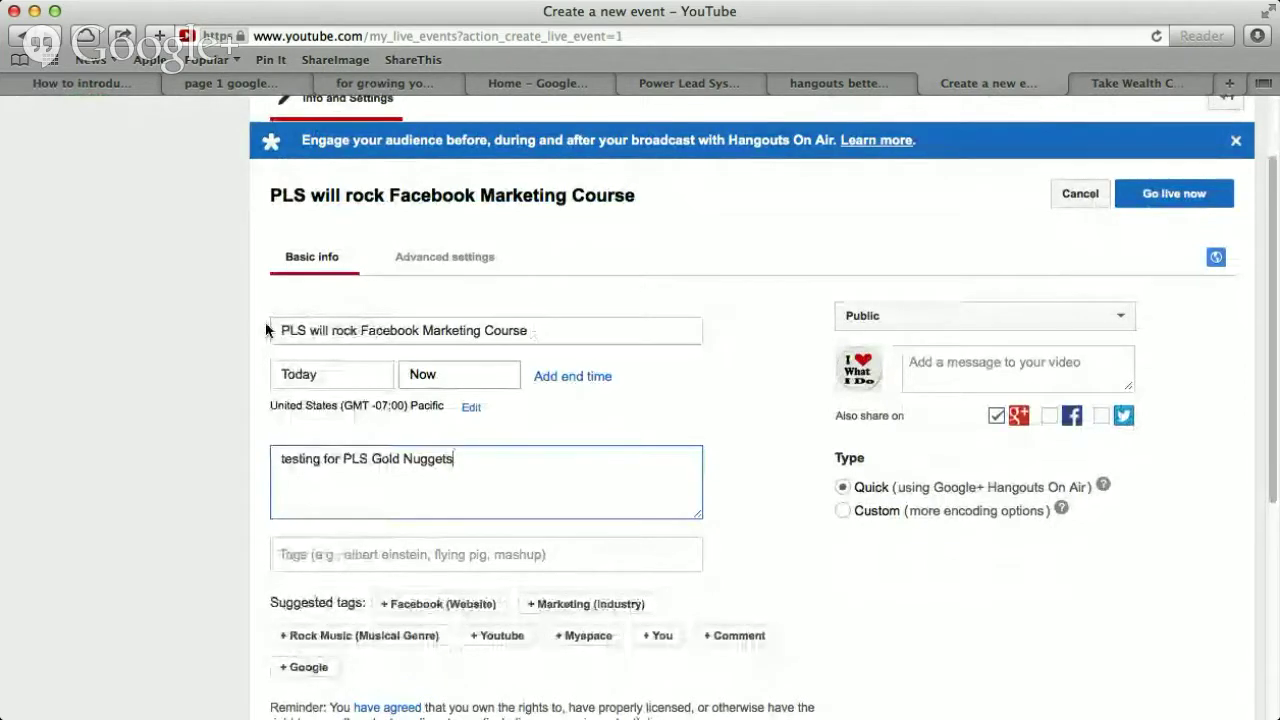
drag(281, 330, 534, 337)
key(super+c)
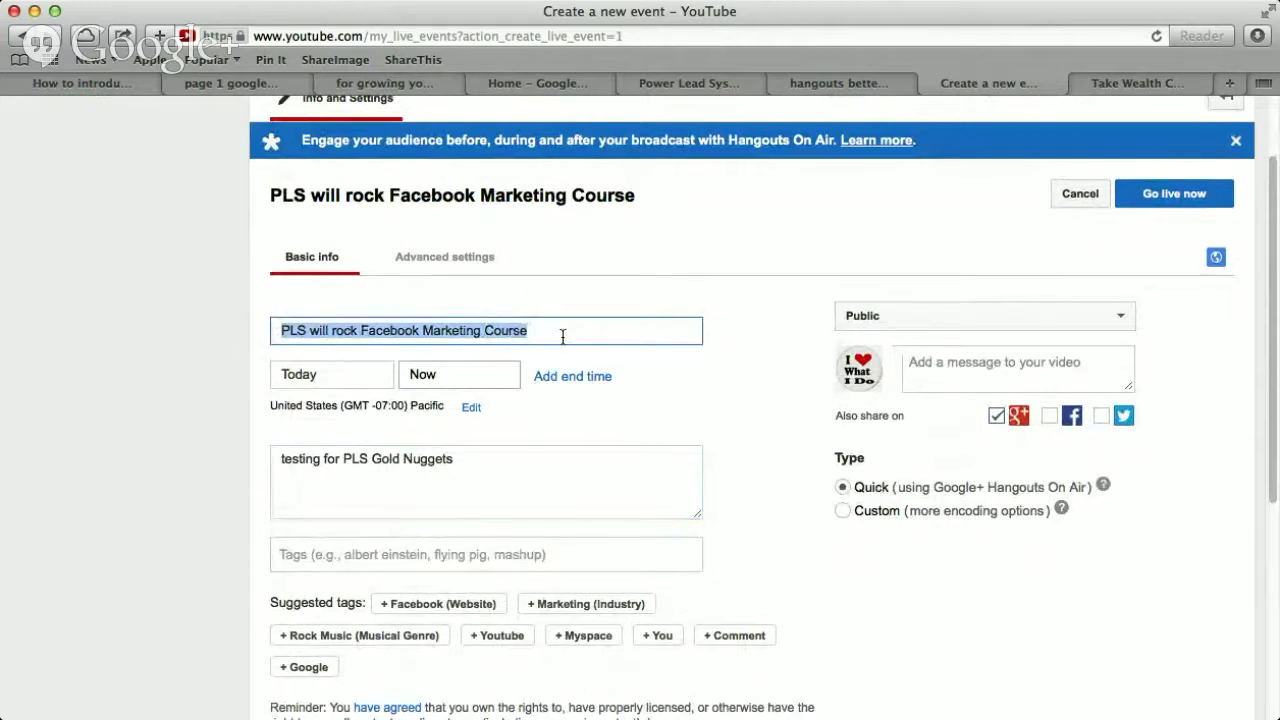
click(568, 334)
text(-)
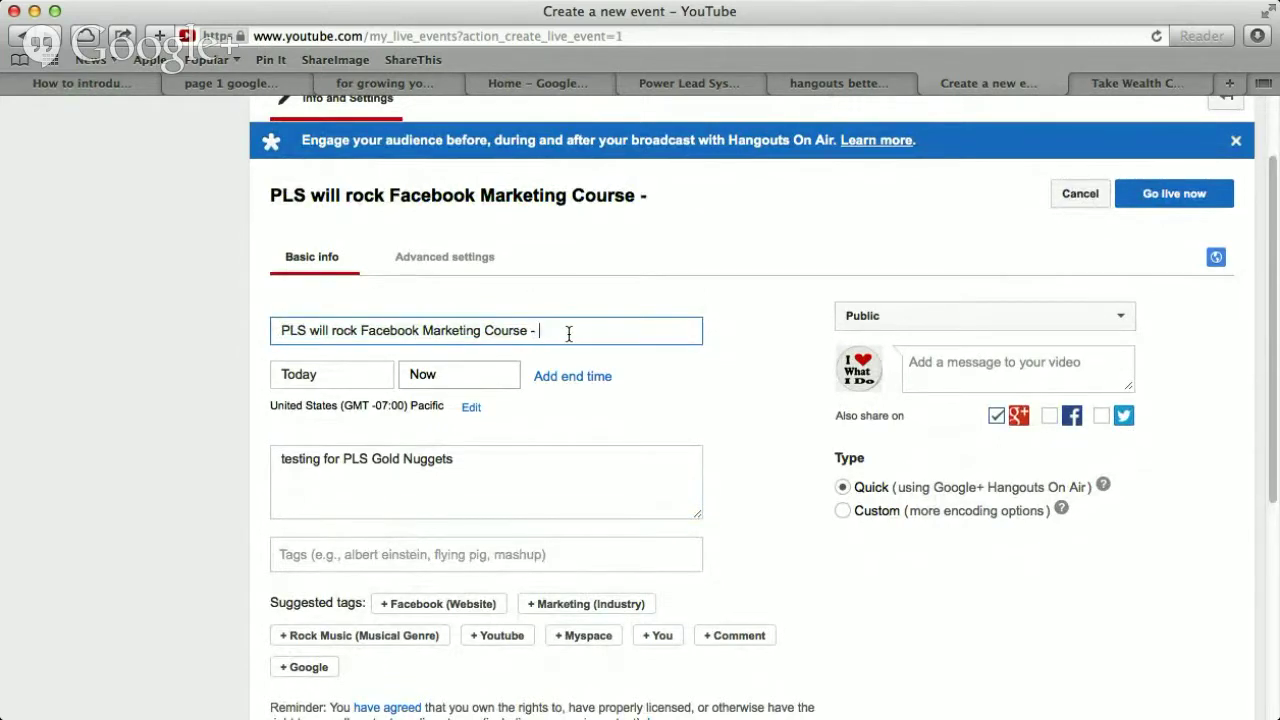
key(super+v)
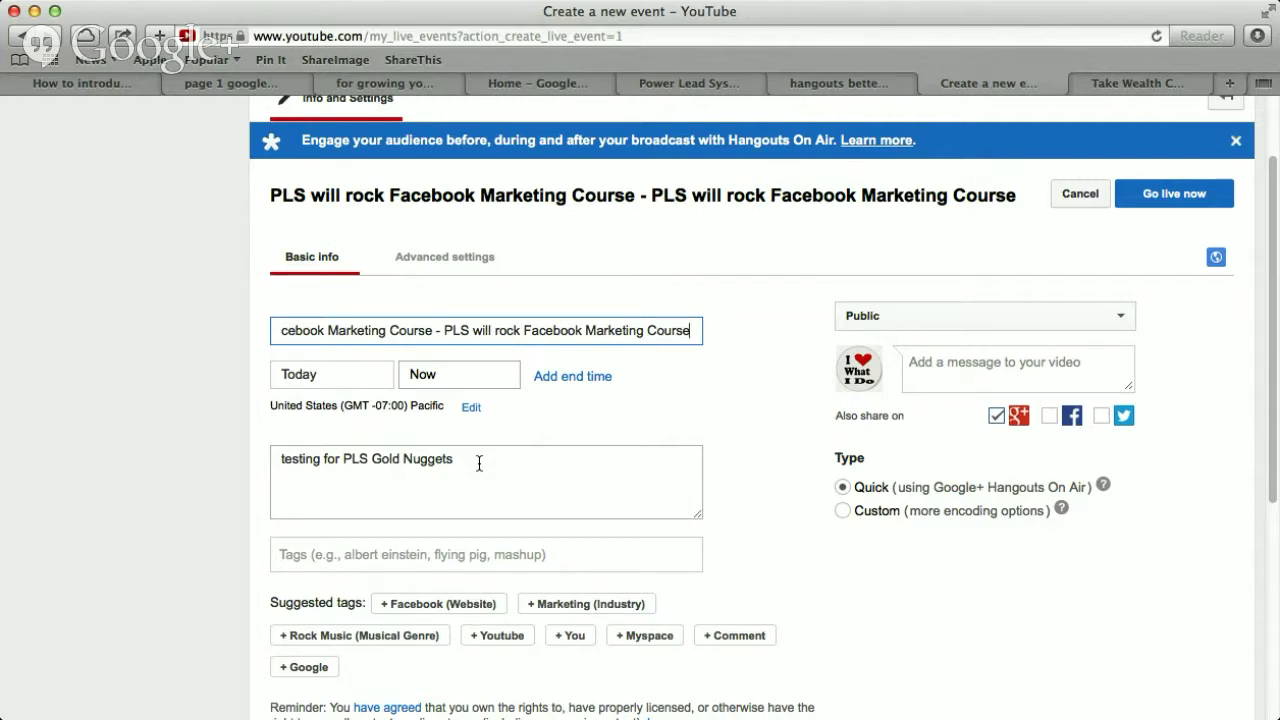
Keep the event's privacy as Public and add the tags "#HOA" and "hangouts on air"
click(1121, 318)
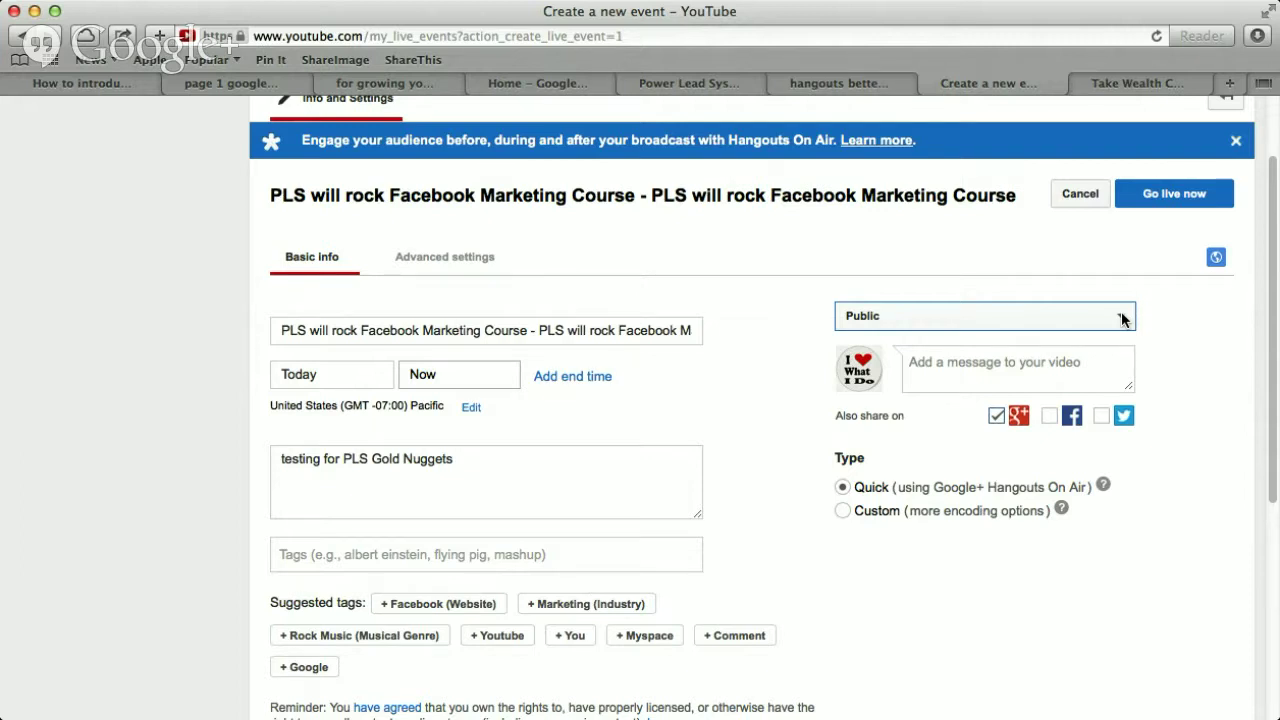
click(568, 556)
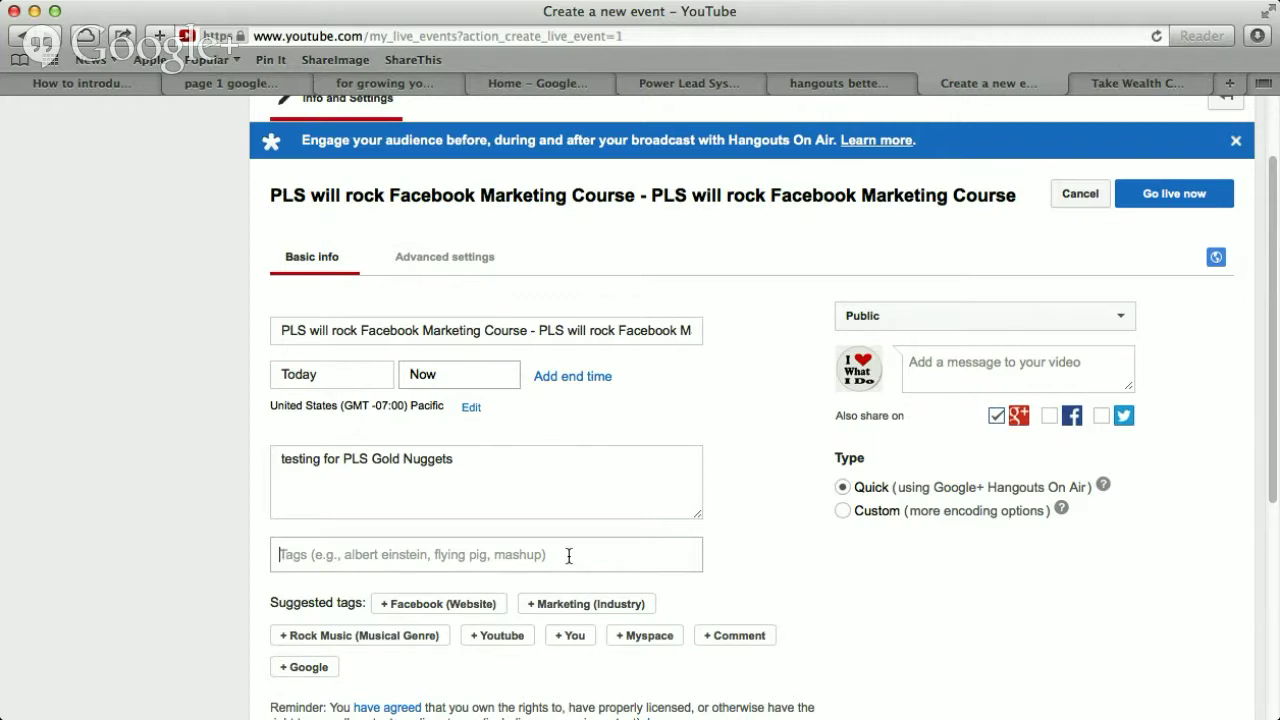
text(#HOA)
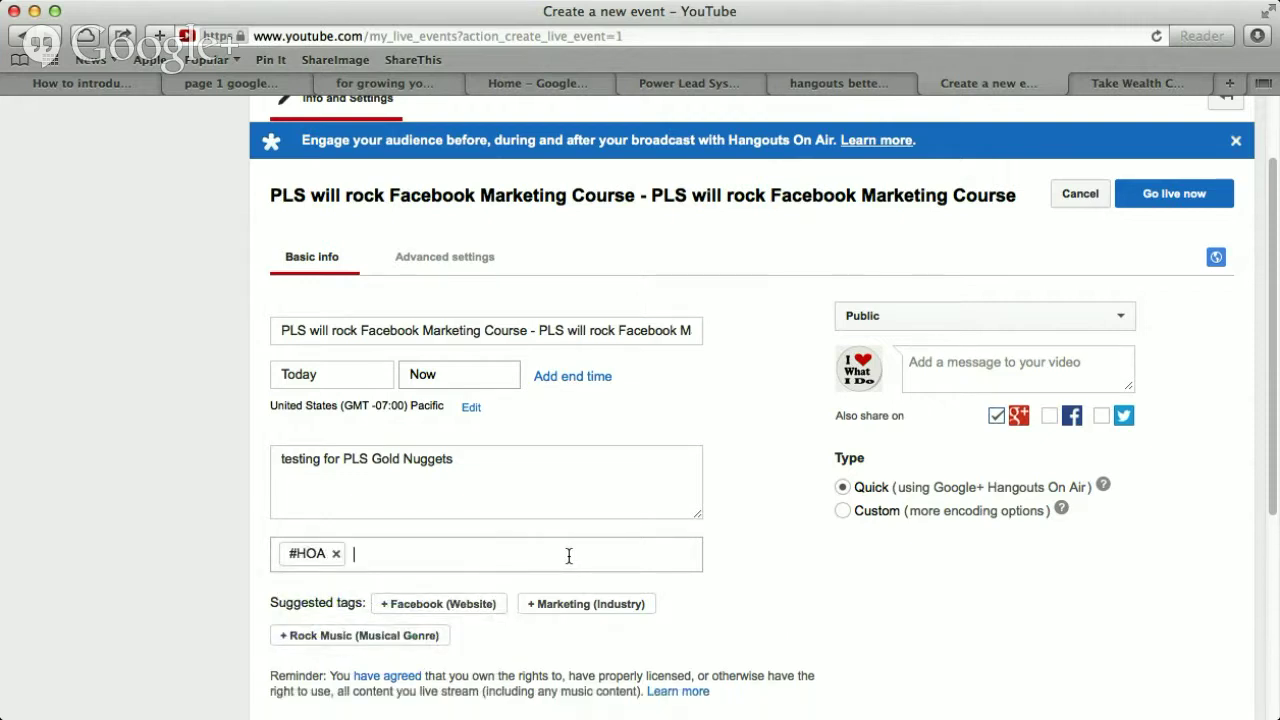
text(, hangouts on air,)
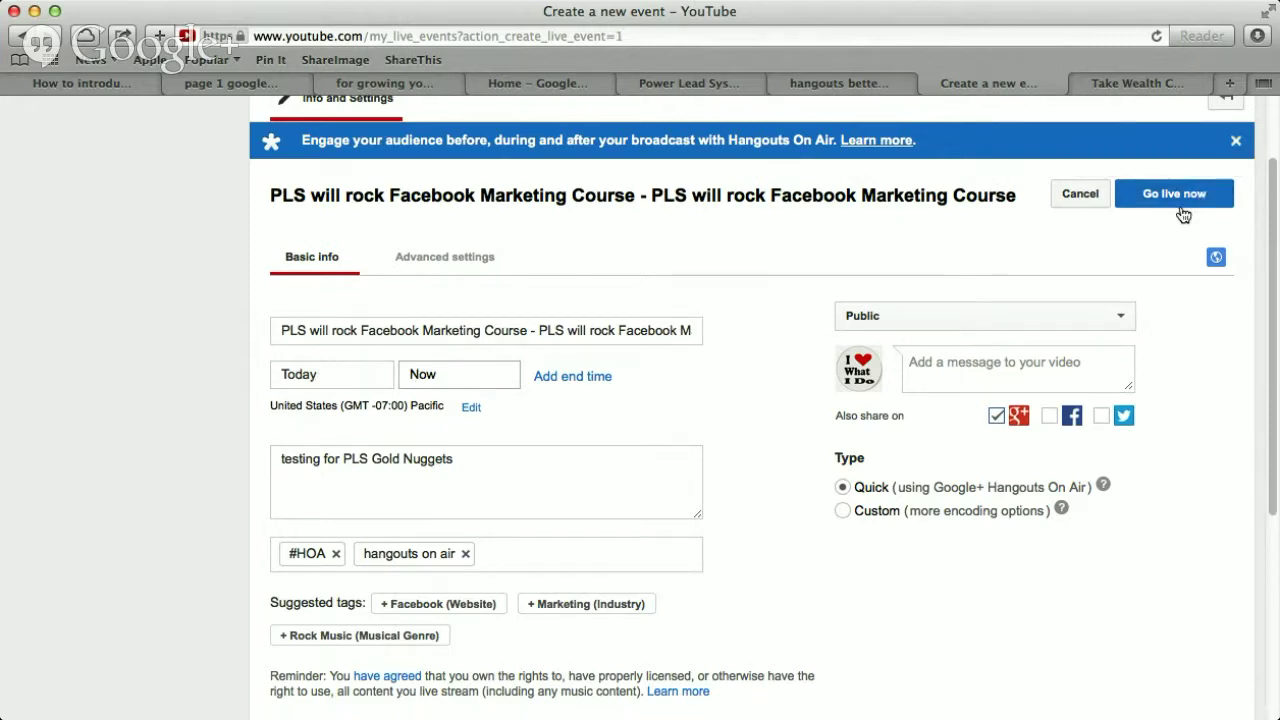
Schedule the event for Apr 30, 2014 at 8:00pm and create it
click(339, 383)
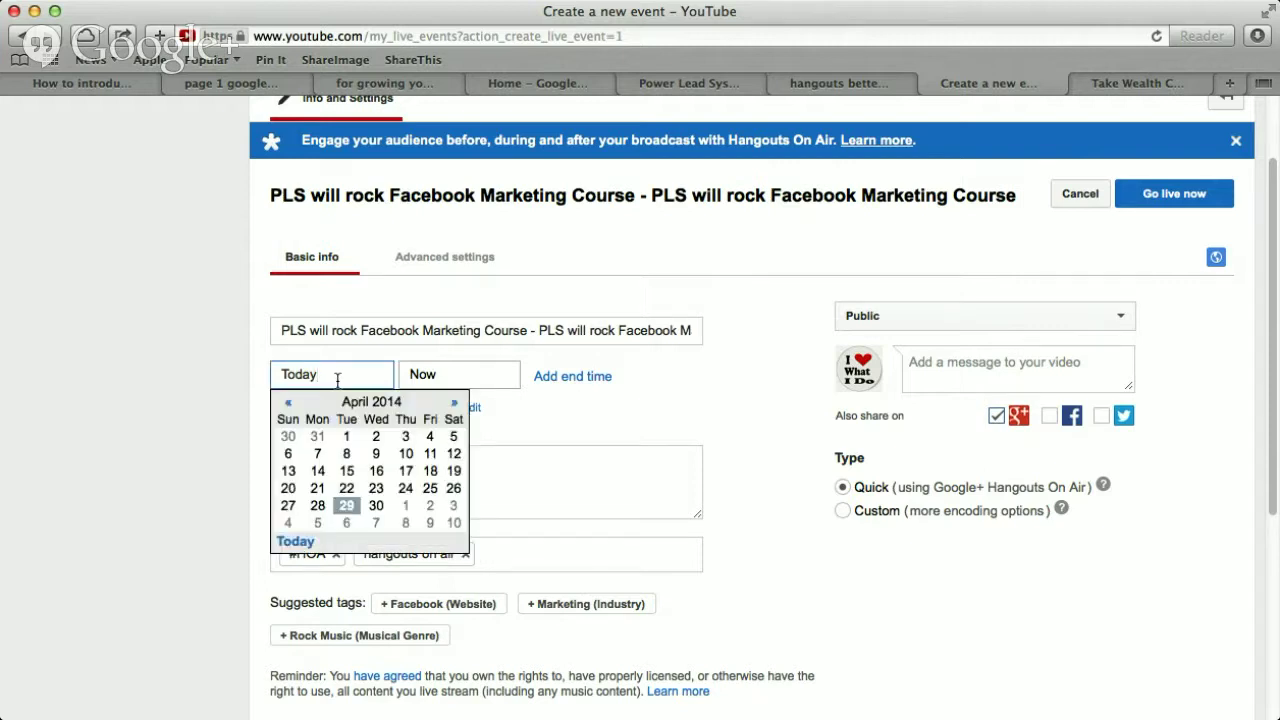
click(376, 507)
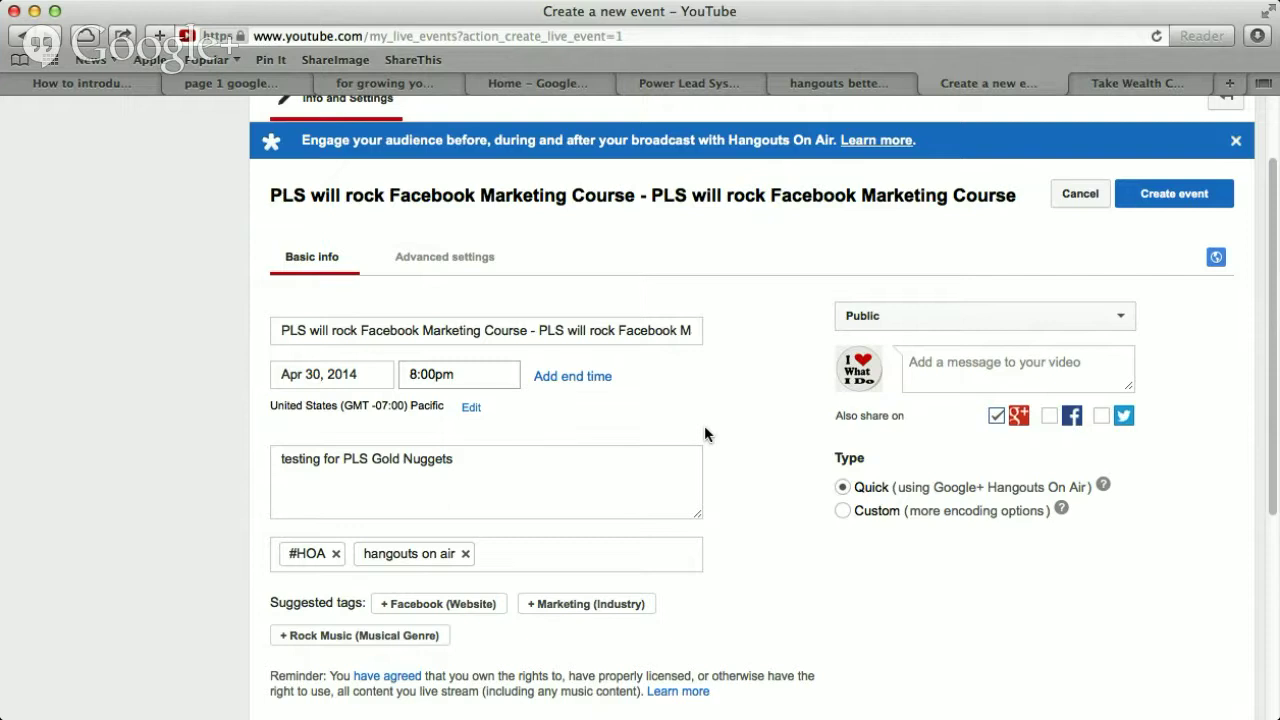
click(1174, 202)
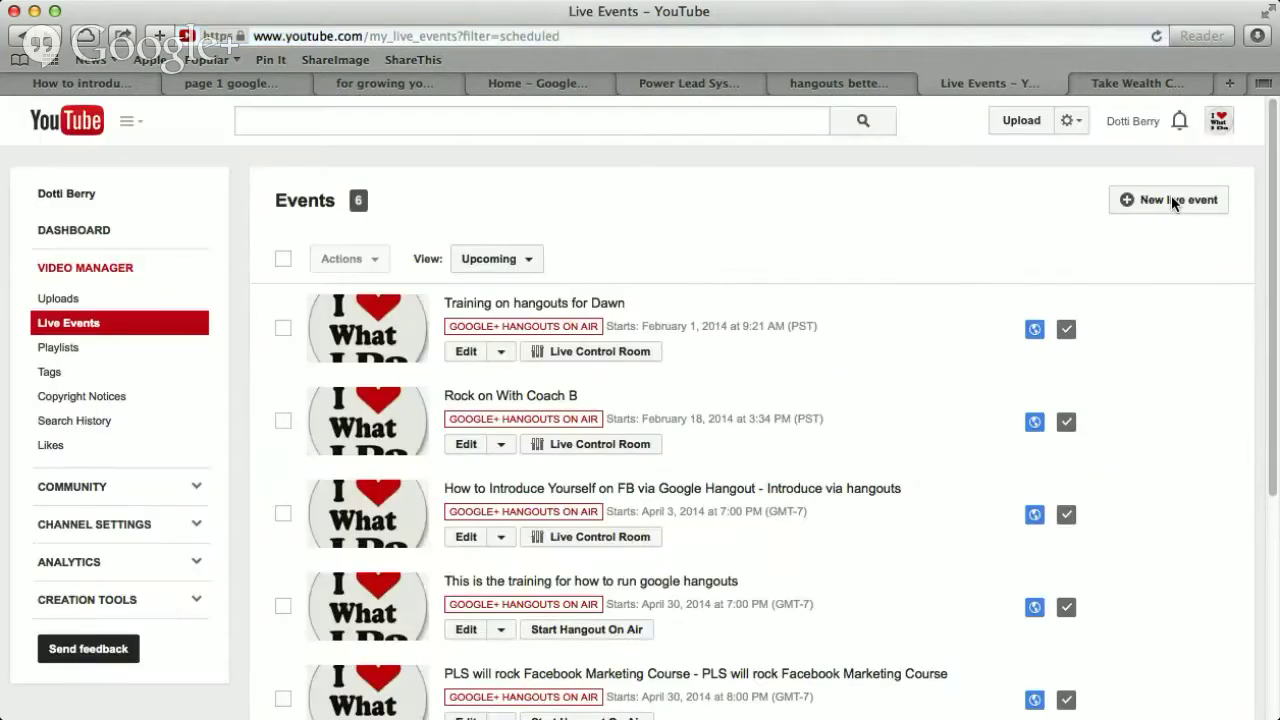
Open the watch page of the upcoming PLS event scheduled for April 30 at 8:00 PM and select its web address
scroll(968, 319, down, 6)
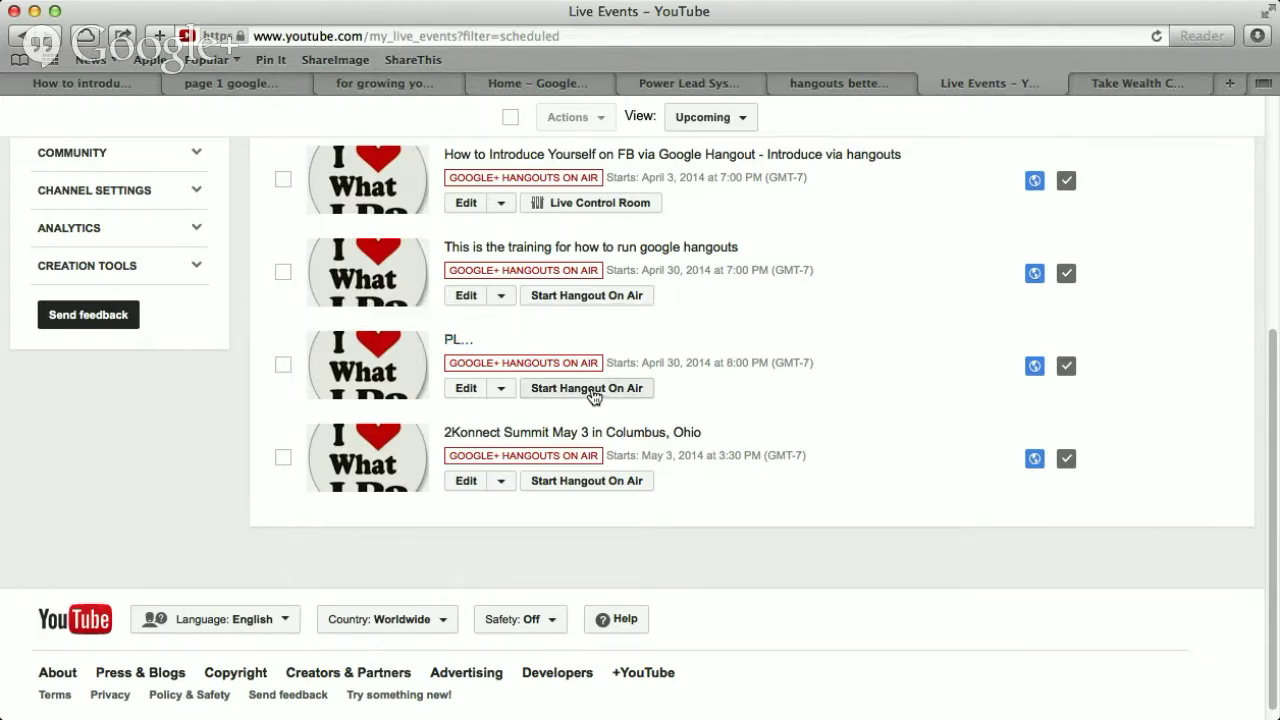
click(455, 341)
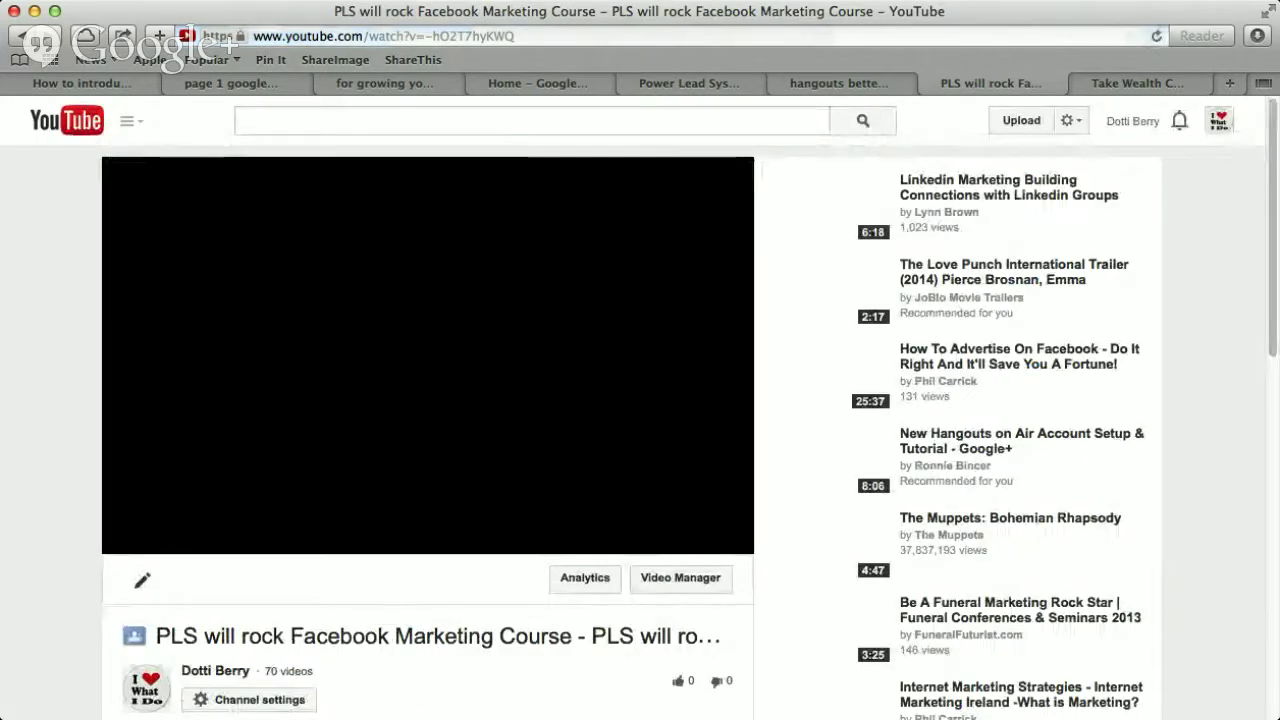
click(369, 40)
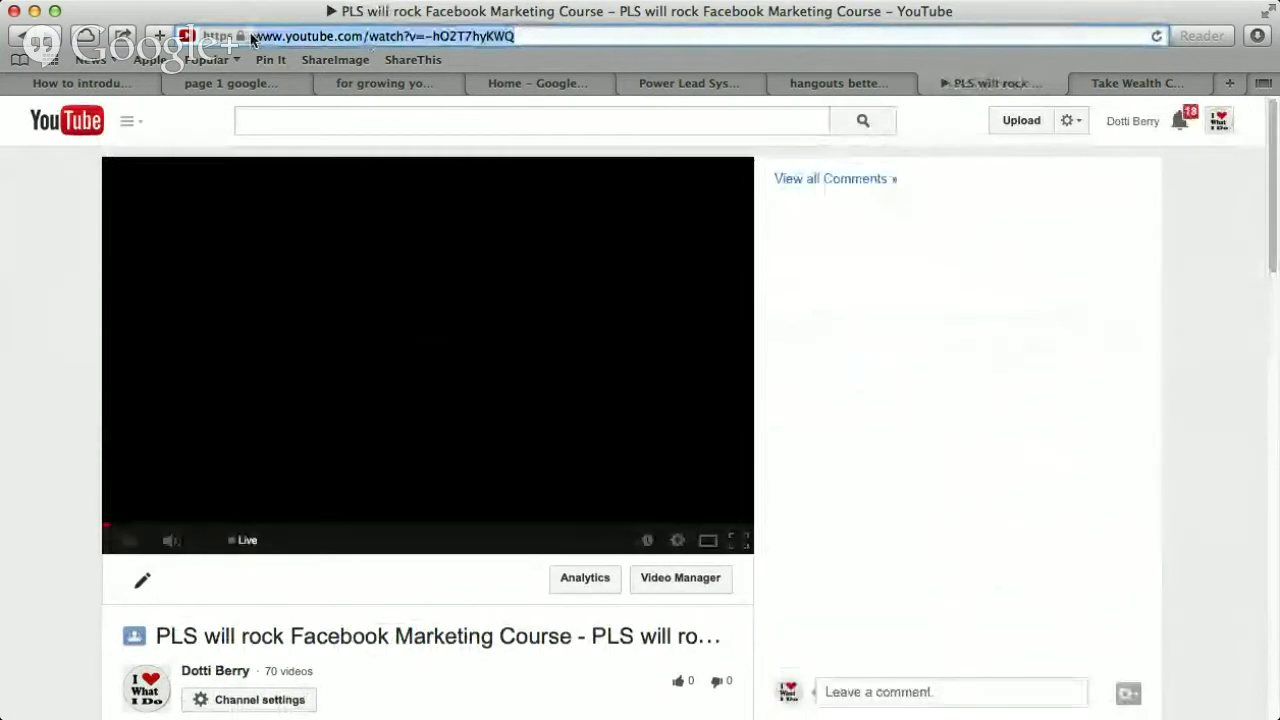
scroll(537, 307, down, 2)
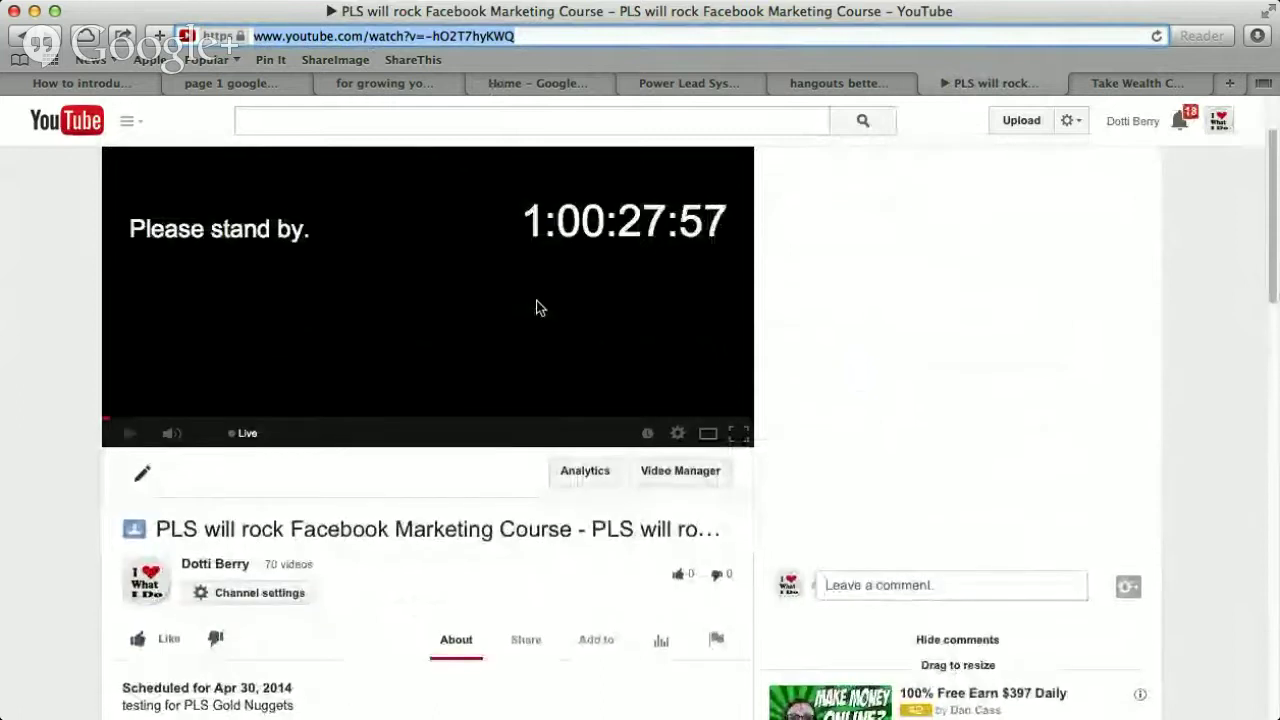
scroll(537, 307, up, 2)
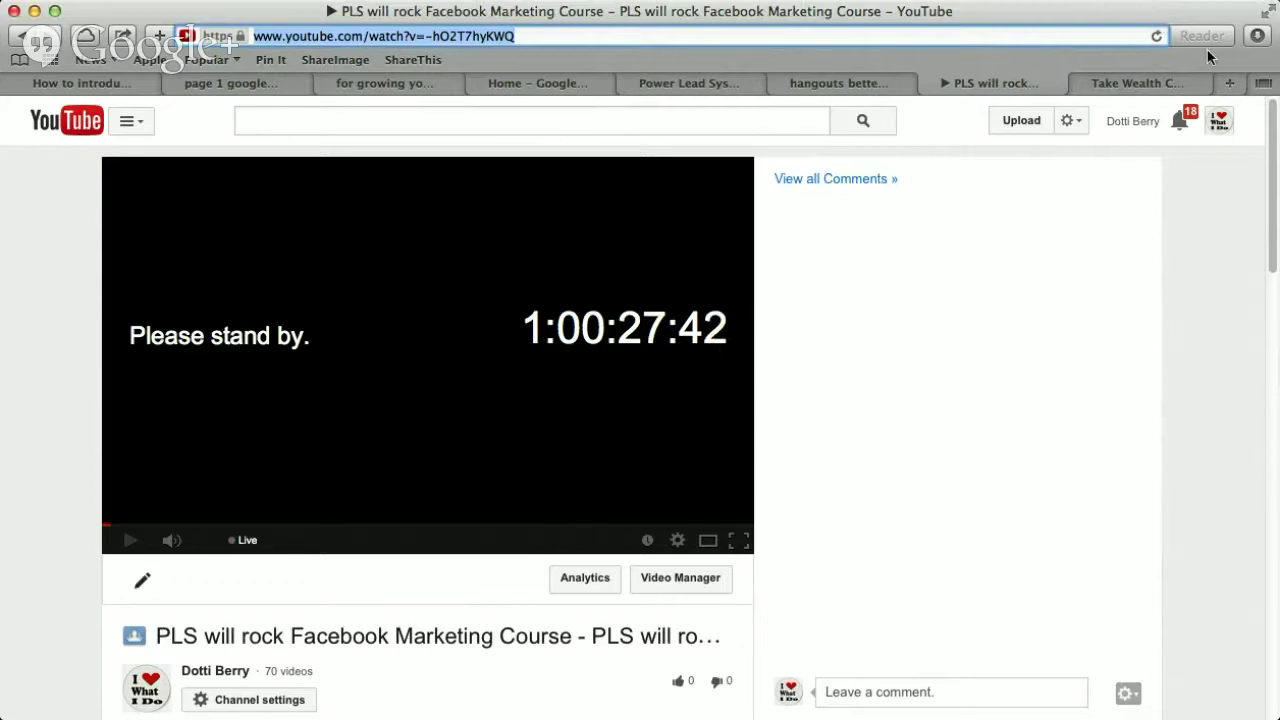
click(1229, 86)
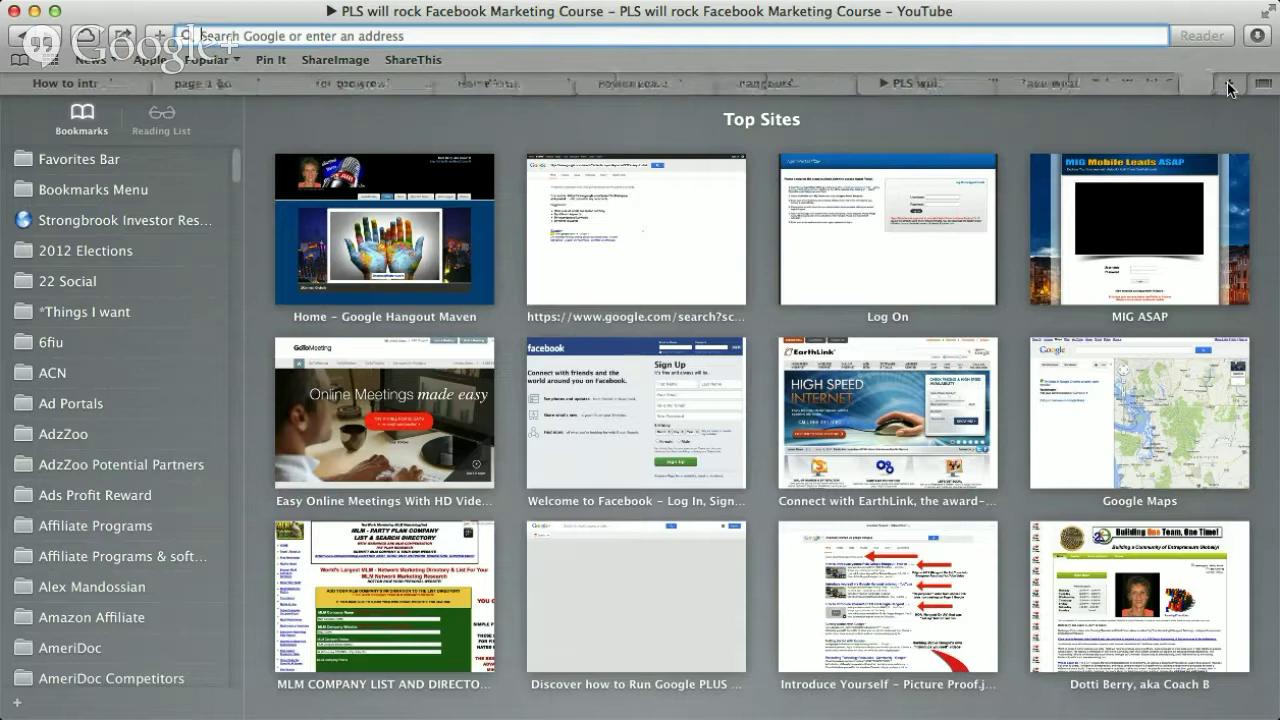
click(1229, 86)
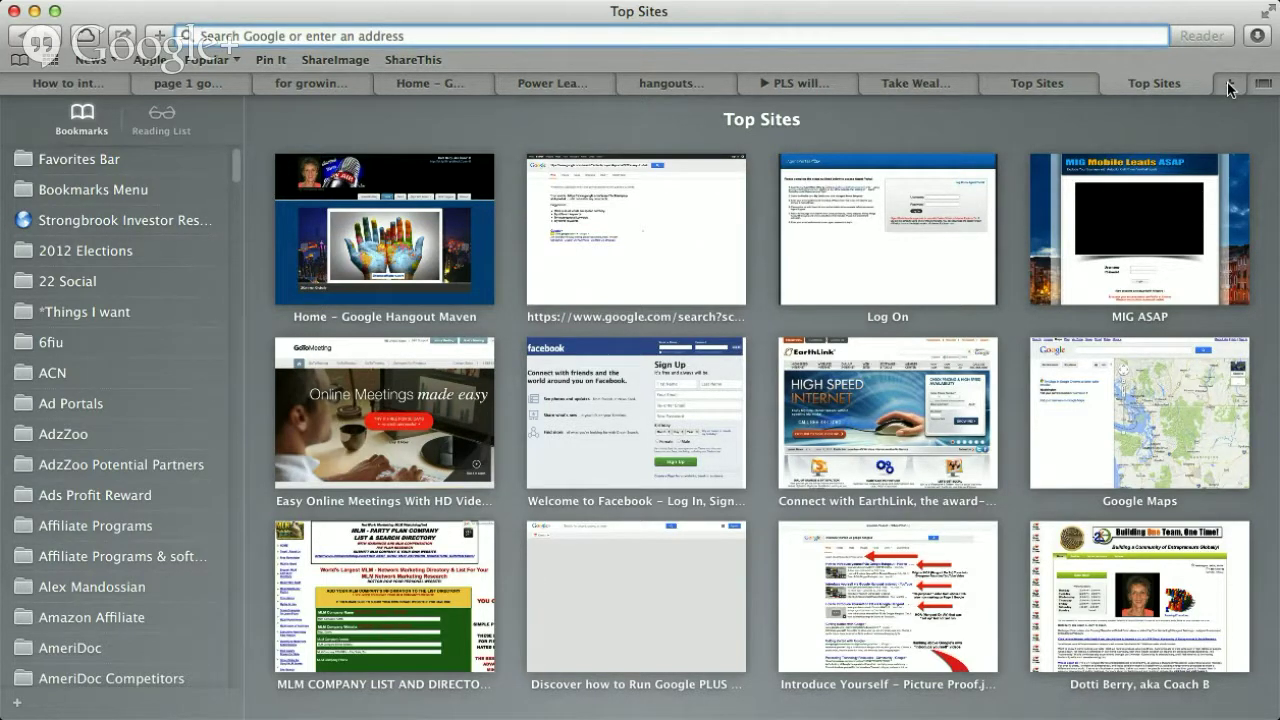
text(www.gm)
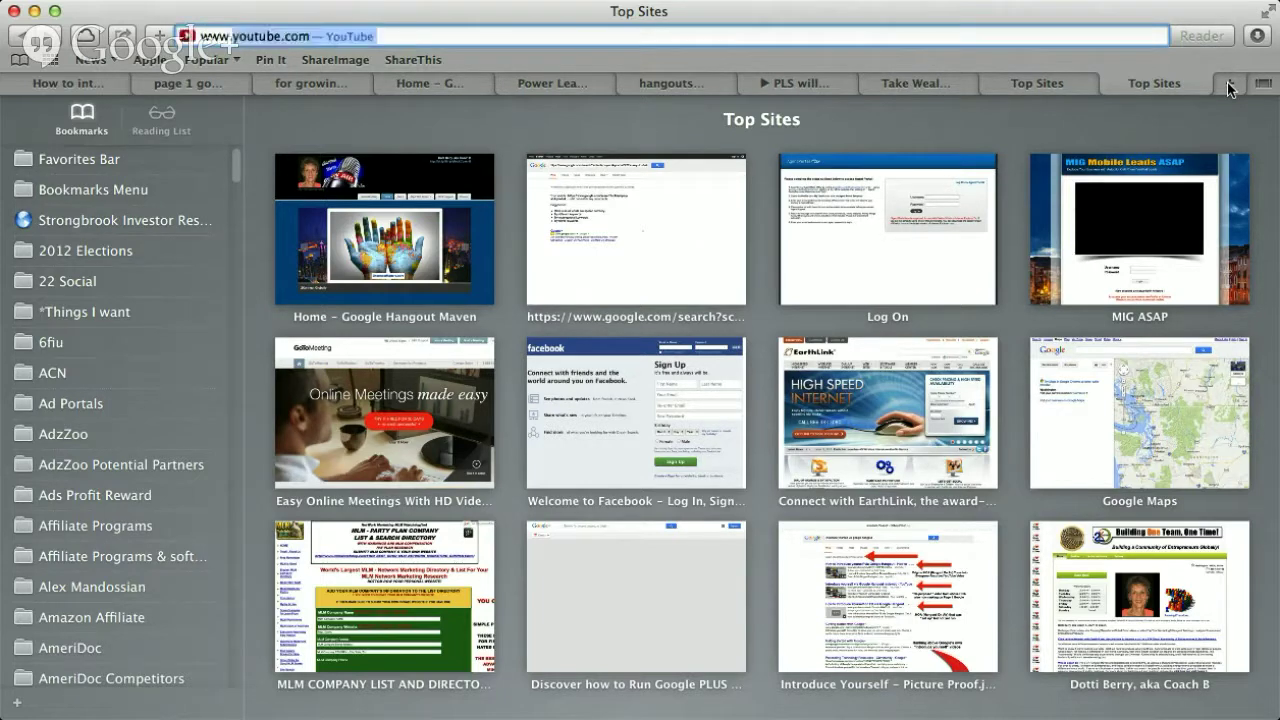